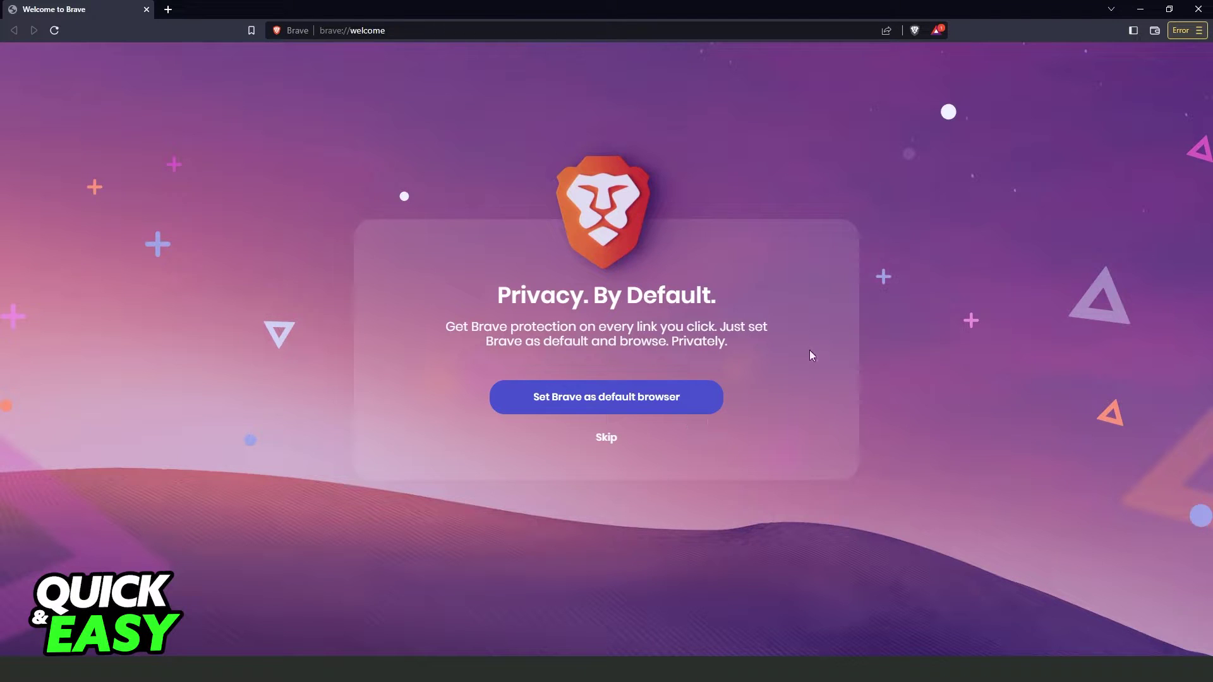
Step: Open Brave's main menu from the top-right hamburger button
click(1192, 30)
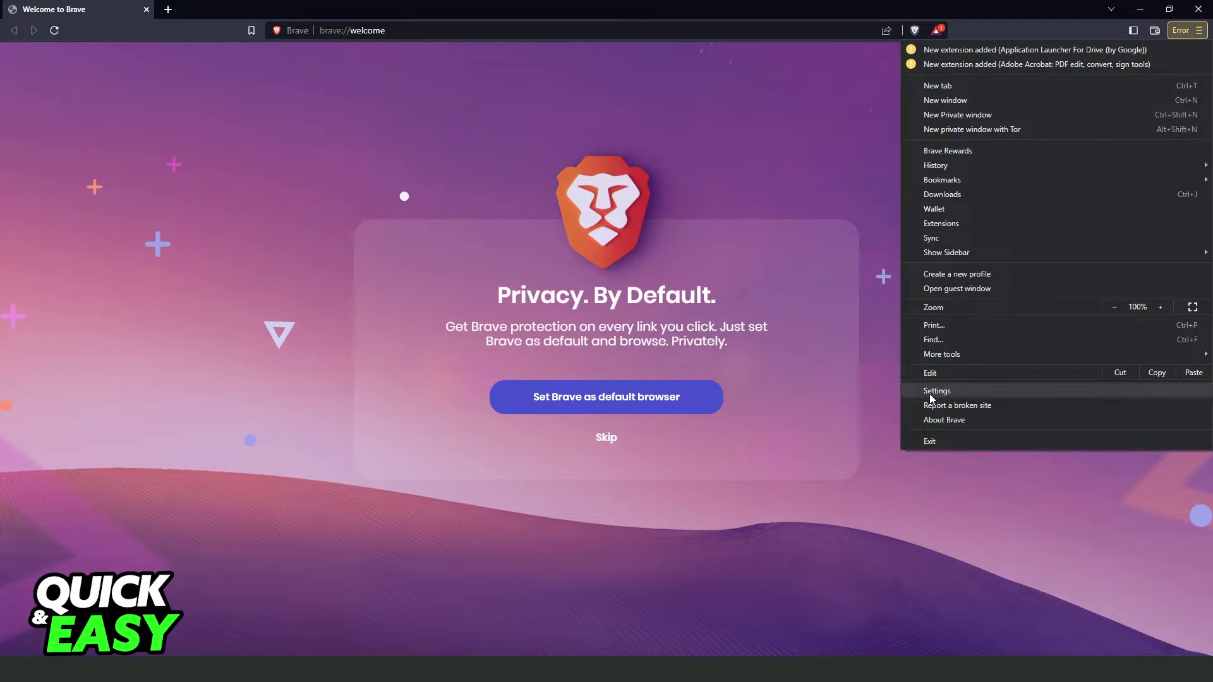
Step: Open Settings and go to the Search engine section in the sidebar
click(934, 392)
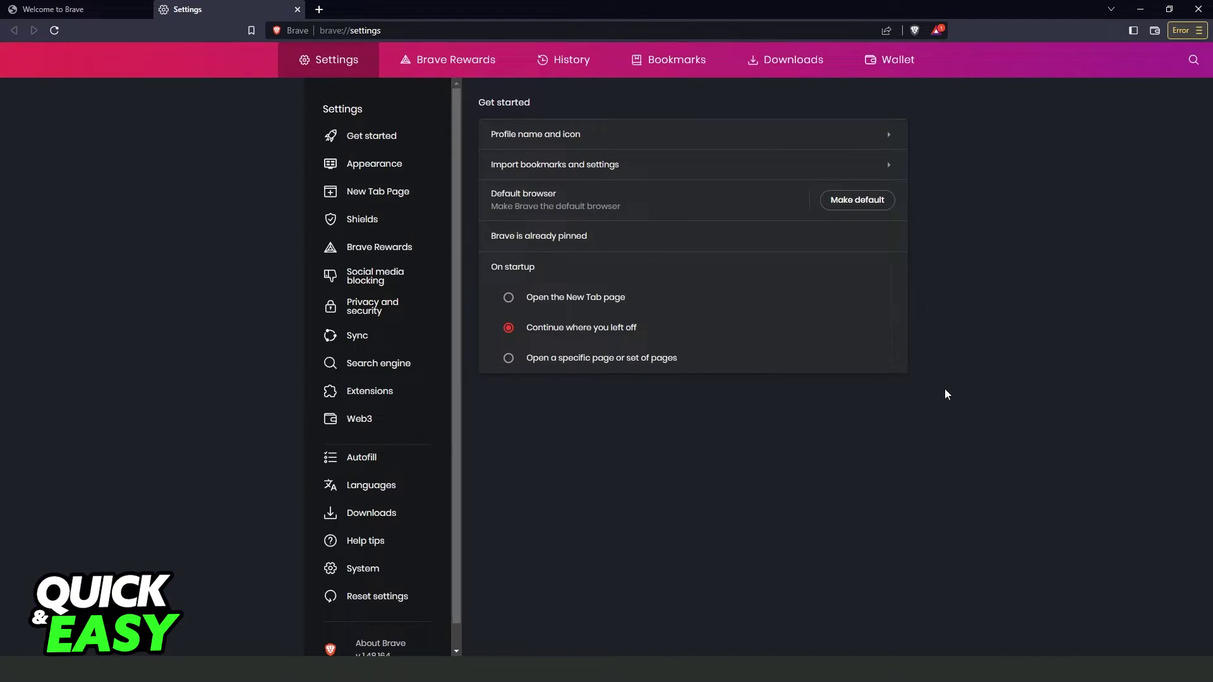
scroll(339, 162, down, 1)
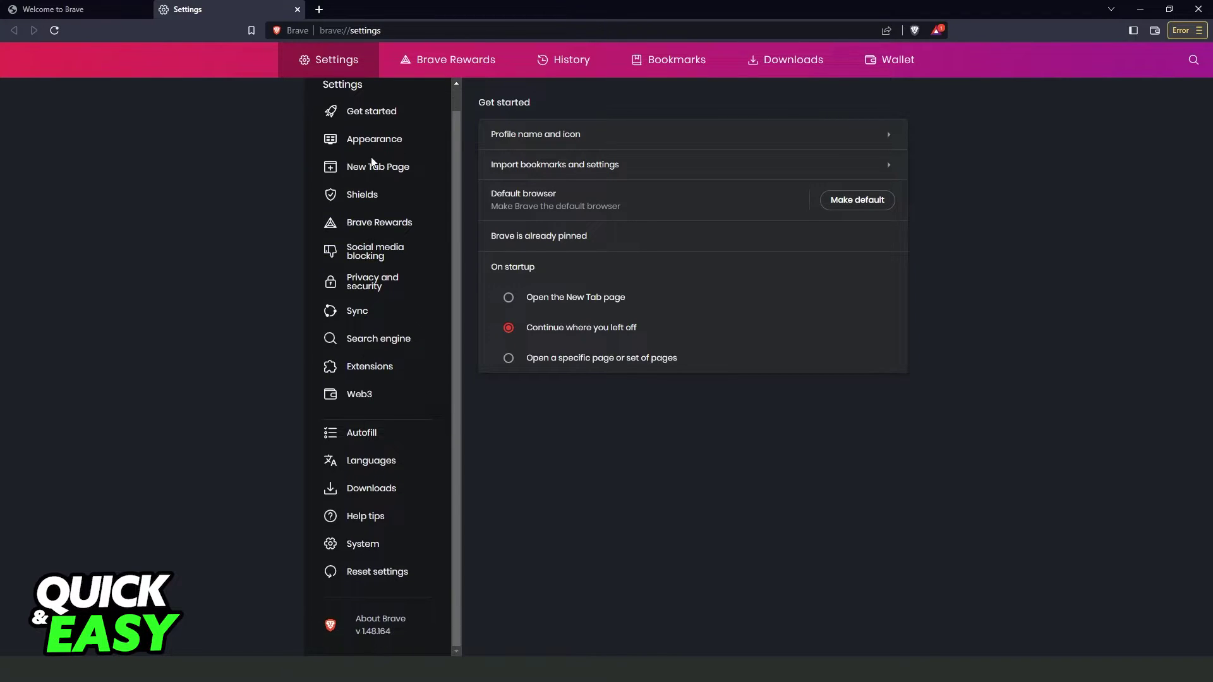
scroll(360, 205, up, 1)
double_click(341, 109)
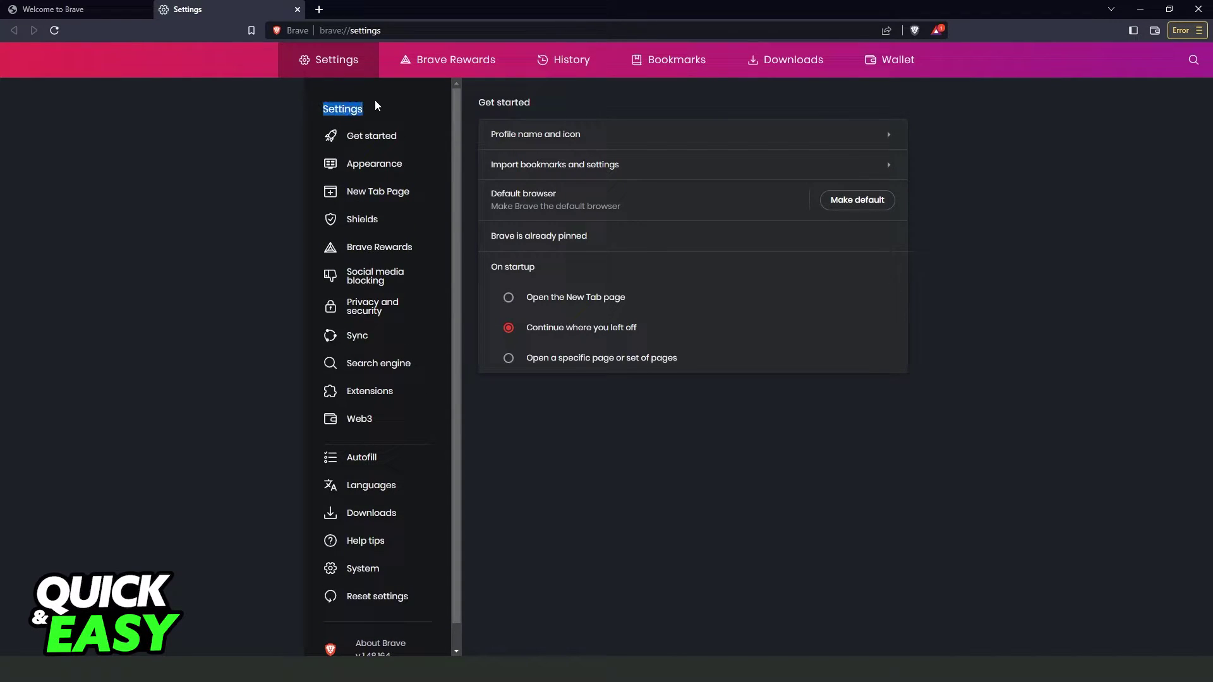
click(387, 104)
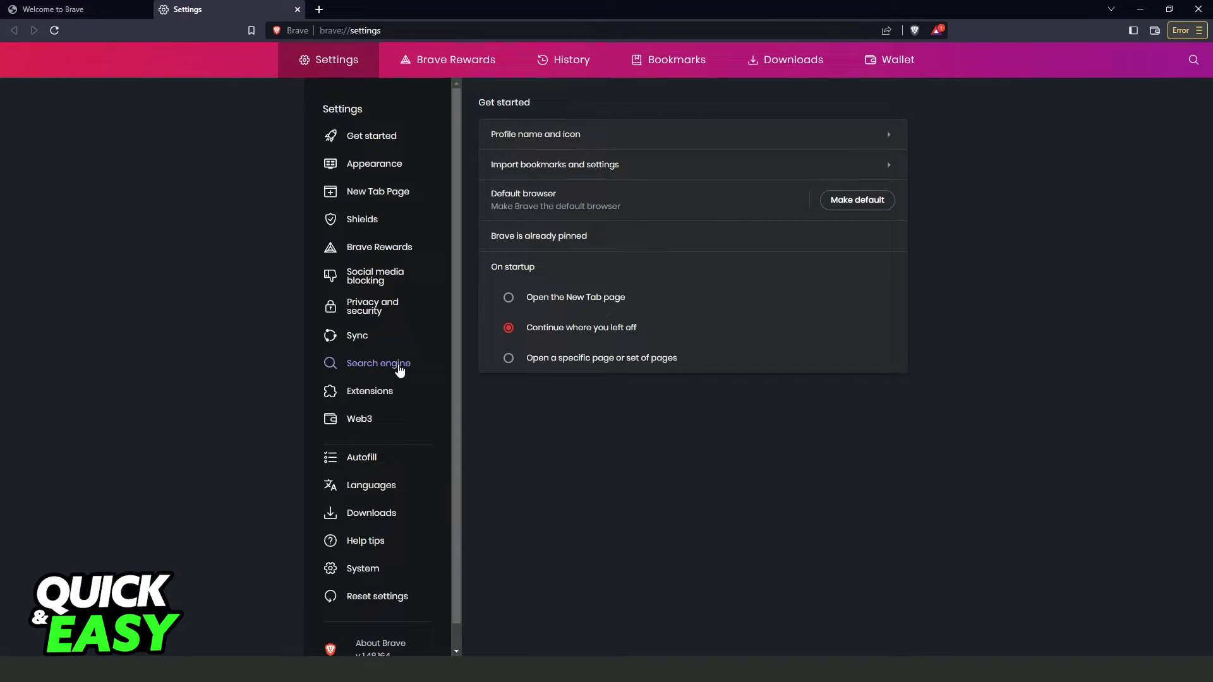
click(365, 363)
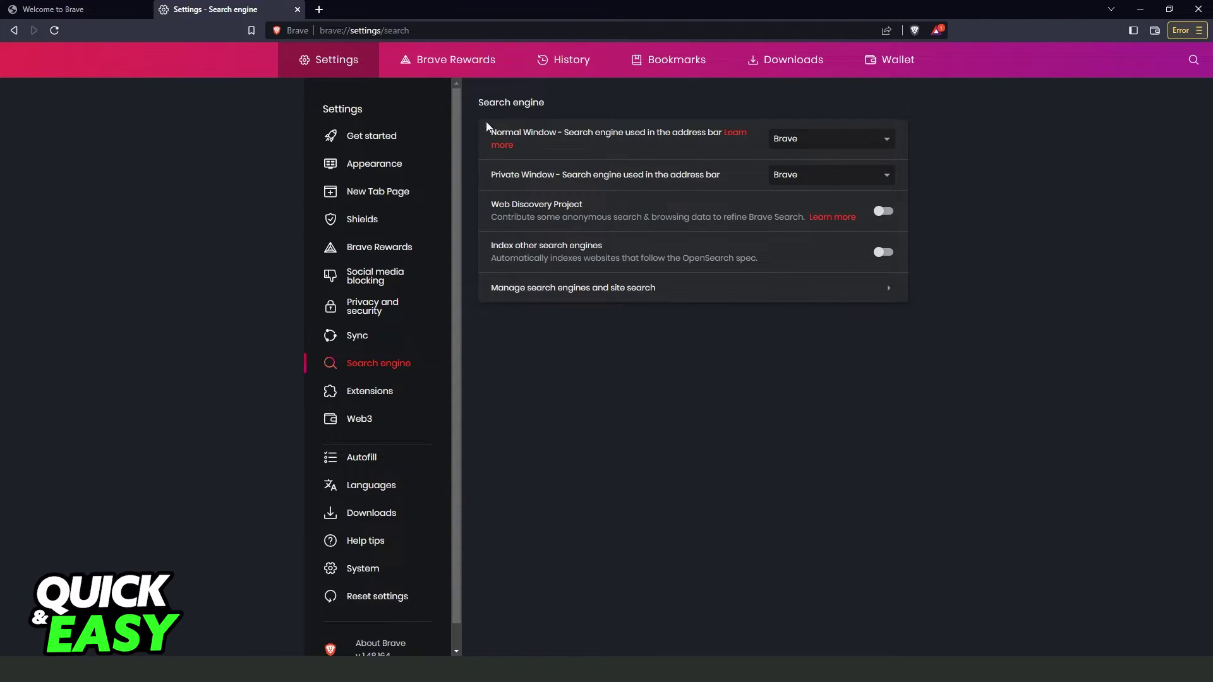
Step: Review the Normal Window default engine choices, leaving Brave selected
click(785, 141)
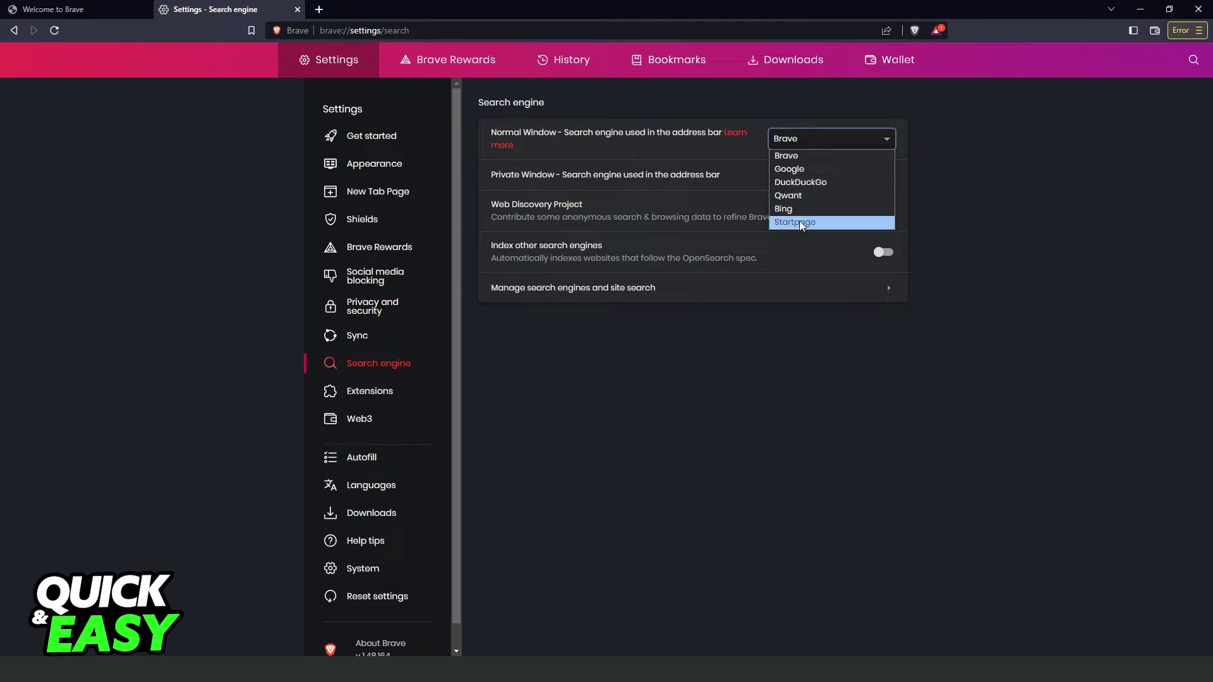
click(801, 130)
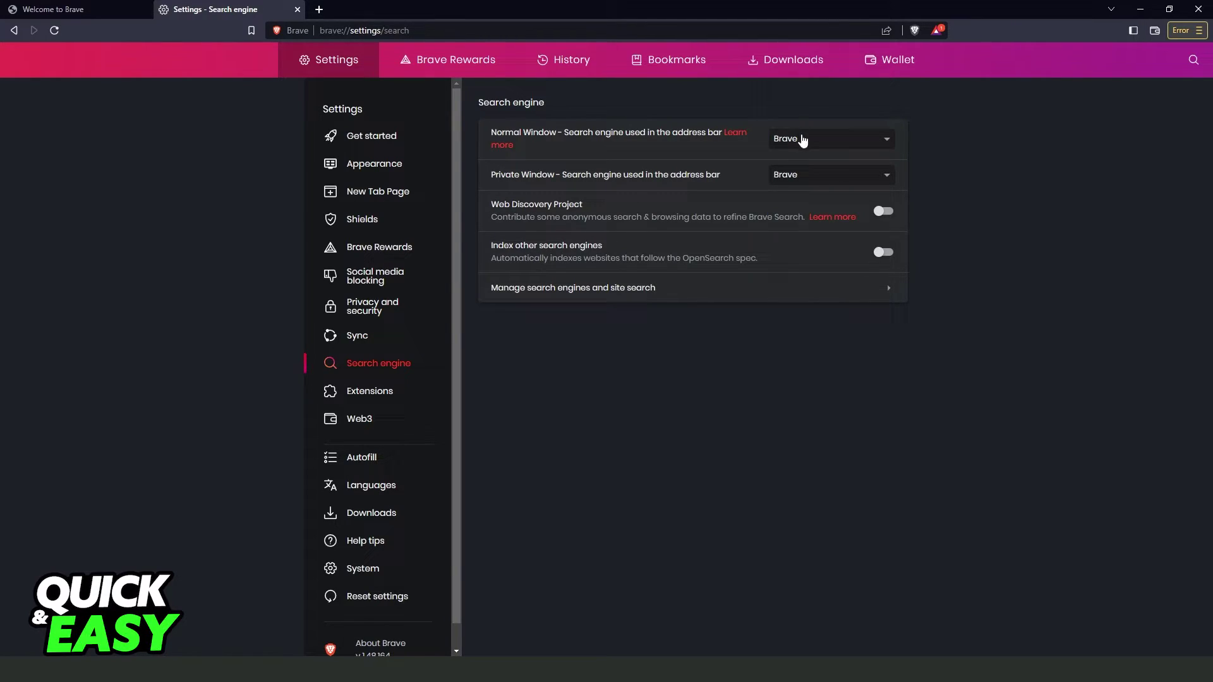
click(813, 141)
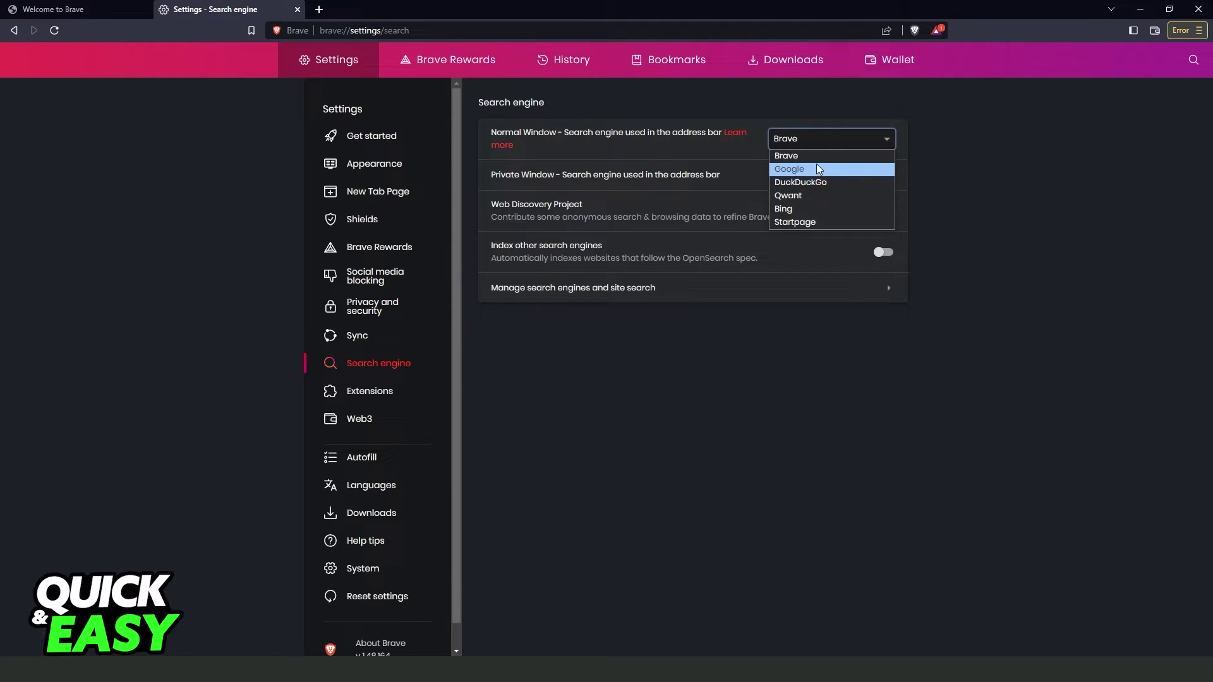
click(775, 372)
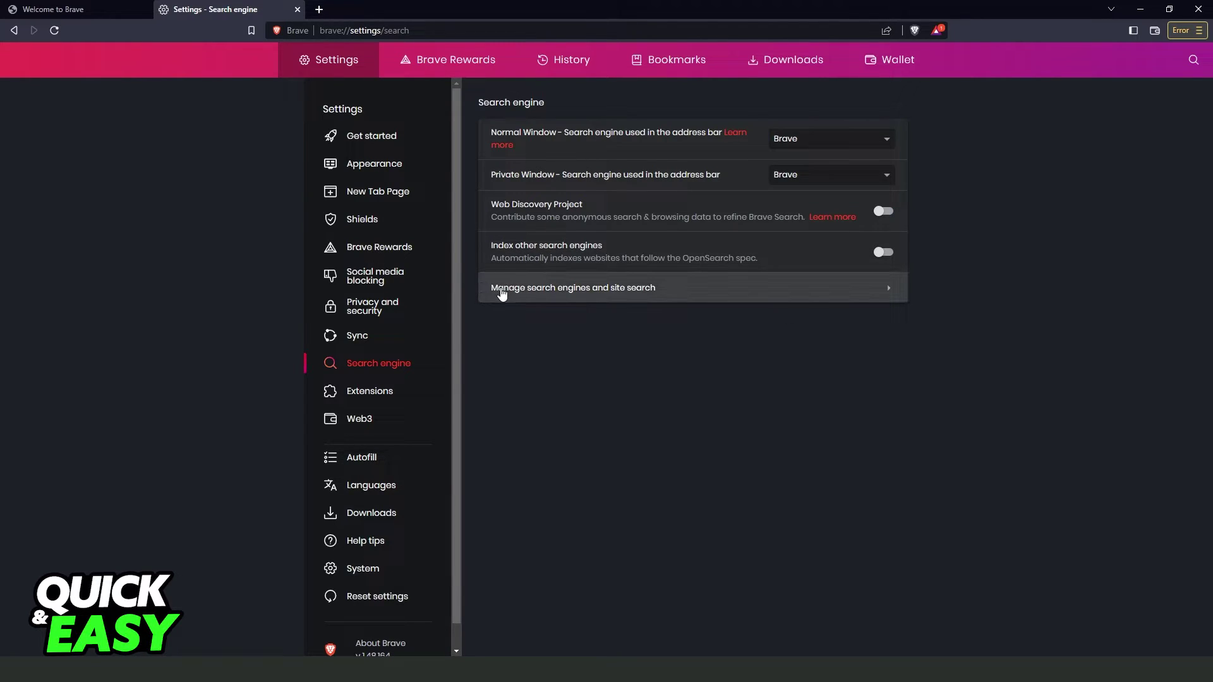
Step: Go to the 'Manage search engines and site search' page
click(595, 290)
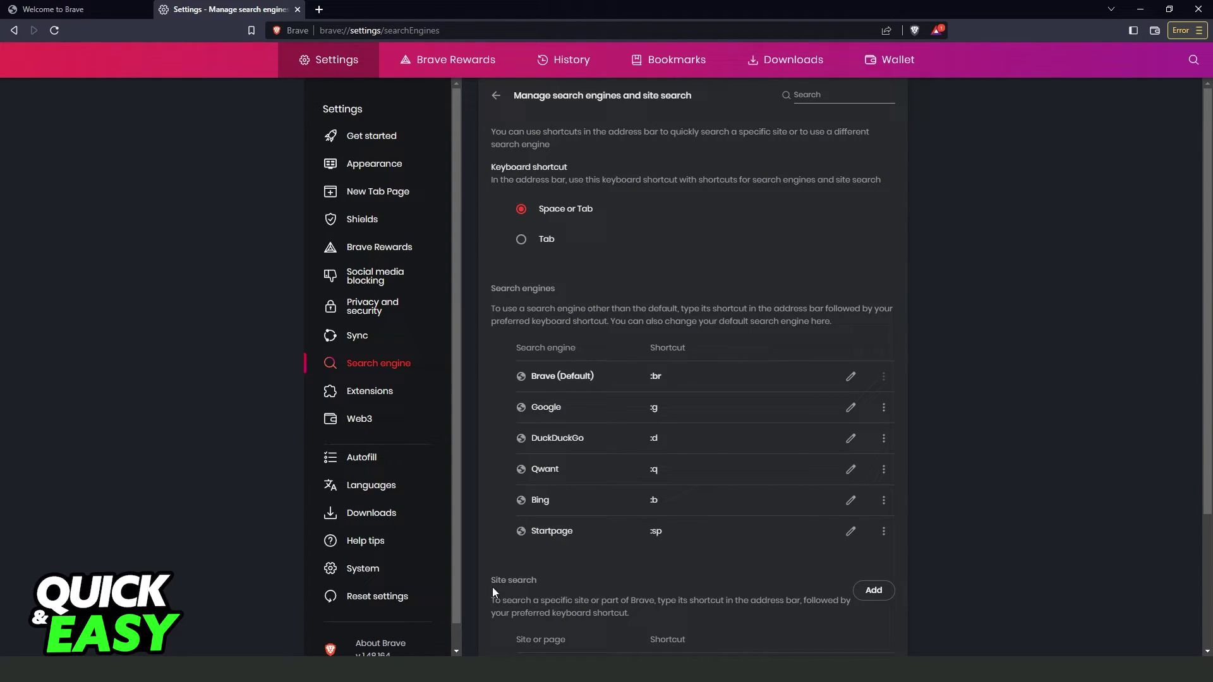
drag(491, 586, 537, 580)
click(517, 580)
Step: Look over the empty Add search engine dialog's fields, then cancel it
click(874, 591)
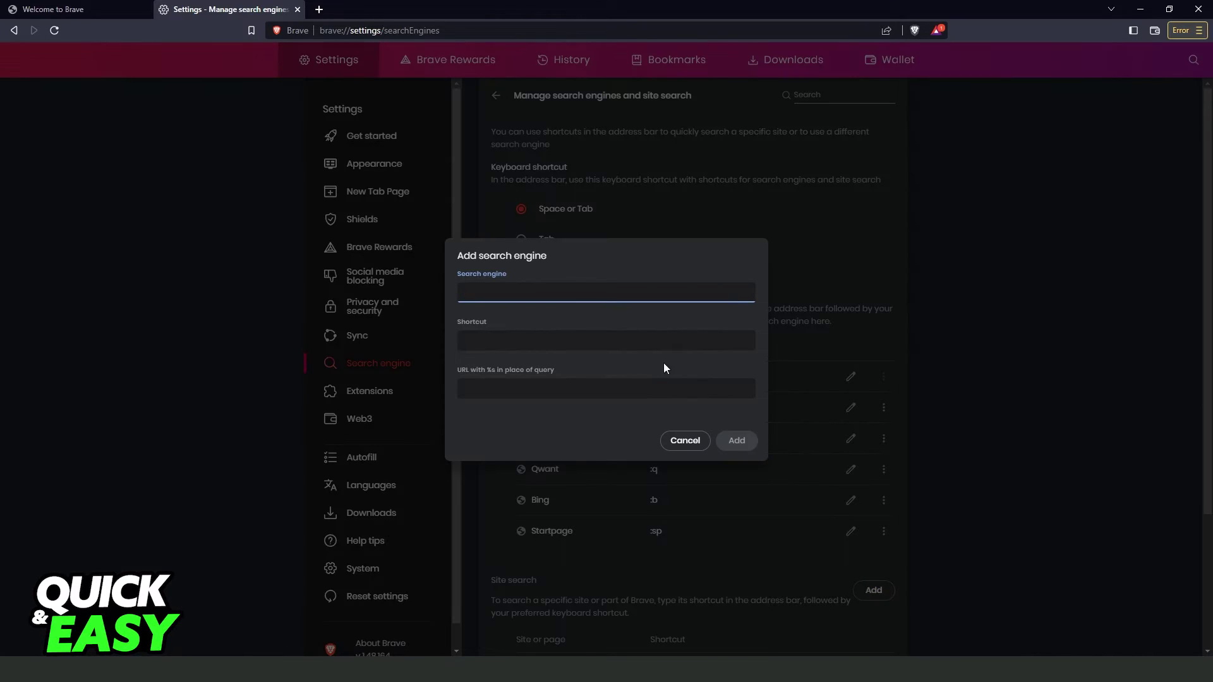
drag(457, 273, 510, 276)
click(471, 287)
drag(489, 321, 452, 319)
click(501, 324)
drag(467, 368, 471, 367)
click(472, 368)
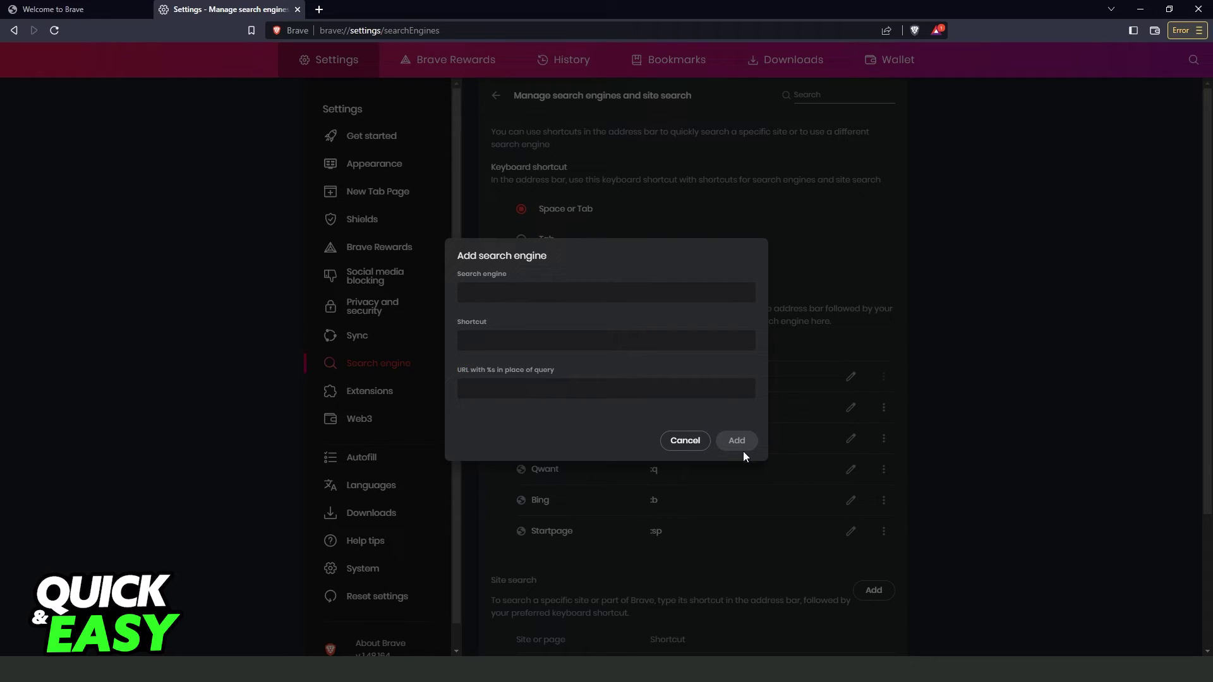
click(677, 438)
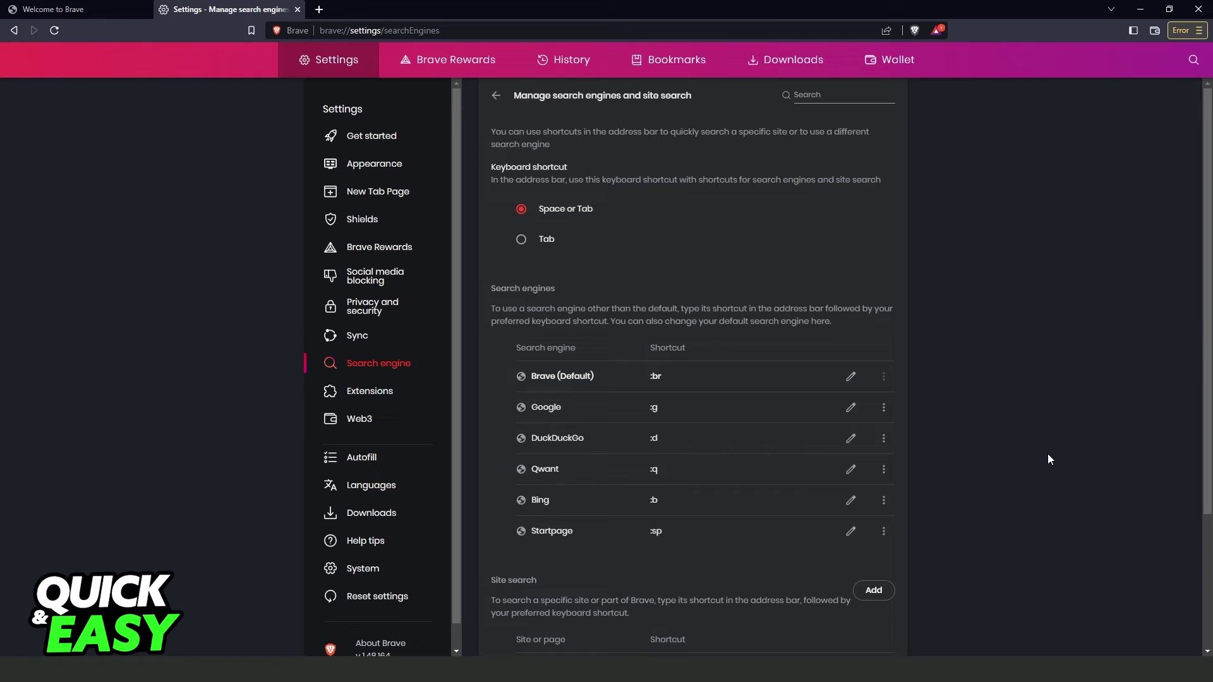
Step: Close the Settings tab with Ctrl+W, returning to the Welcome page
key(ctrl+w)
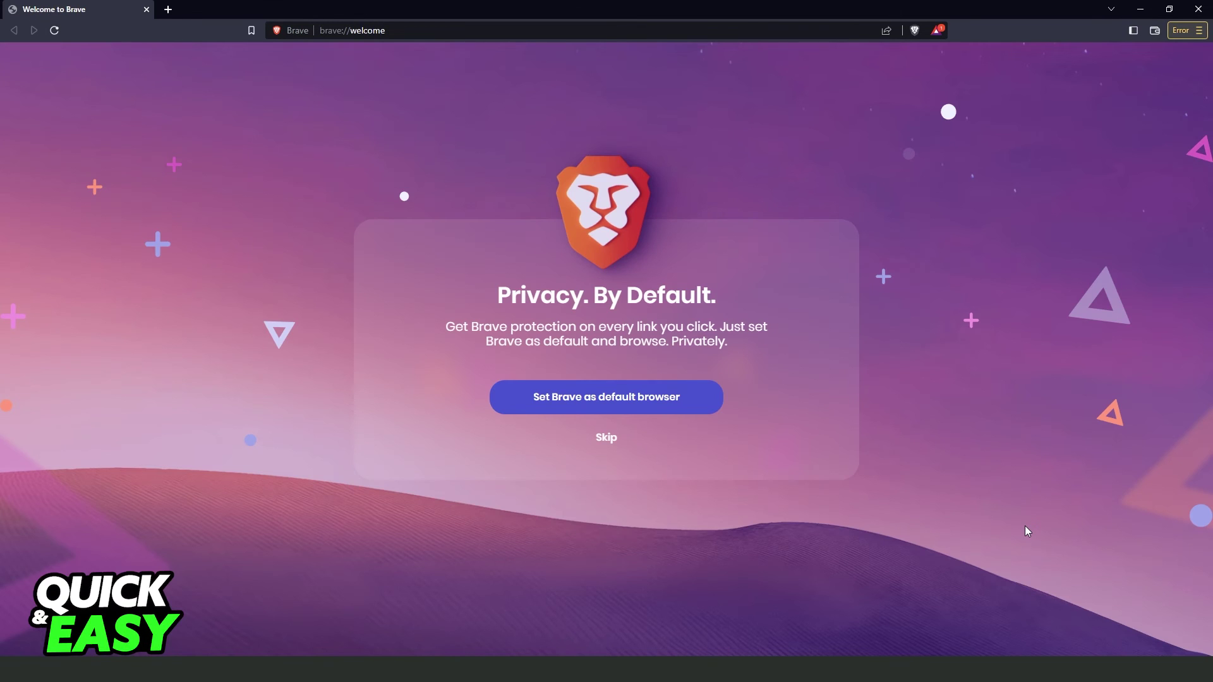